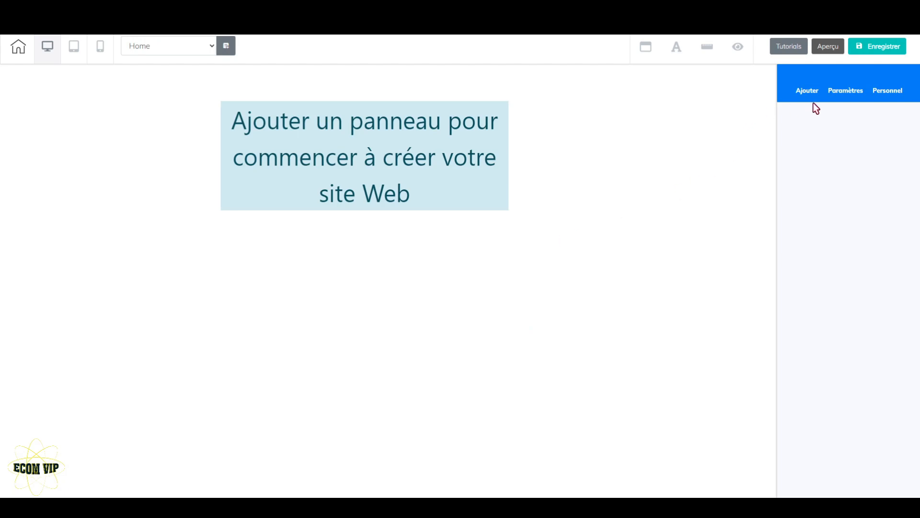
# Step: Add the Business Squeeze Page panel from the Squeeze Page category to the empty Home page
pyautogui.click(805, 92)
pyautogui.scroll(-12, 897, 326)
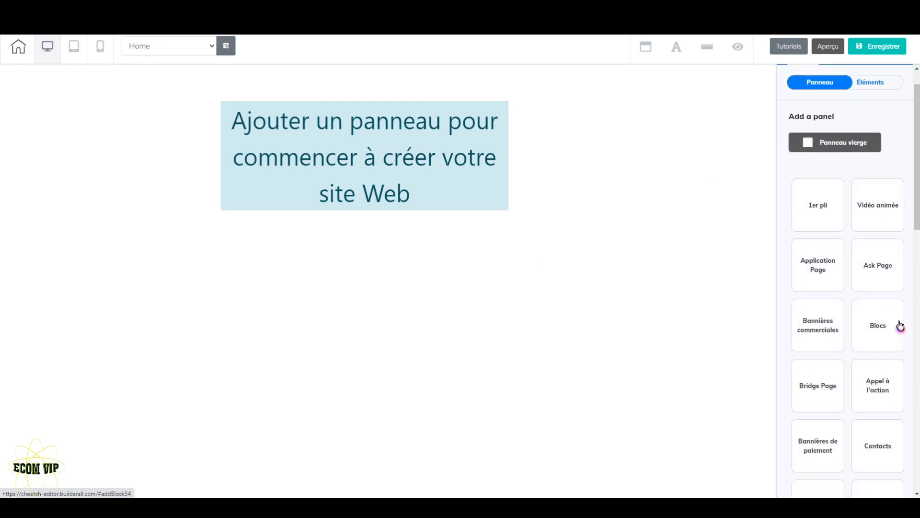
pyautogui.scroll(-2, 898, 335)
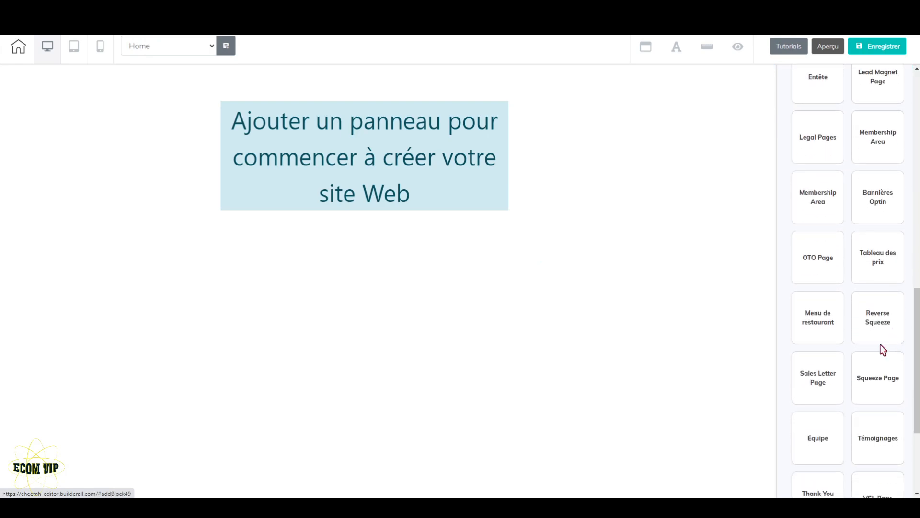
pyautogui.click(879, 381)
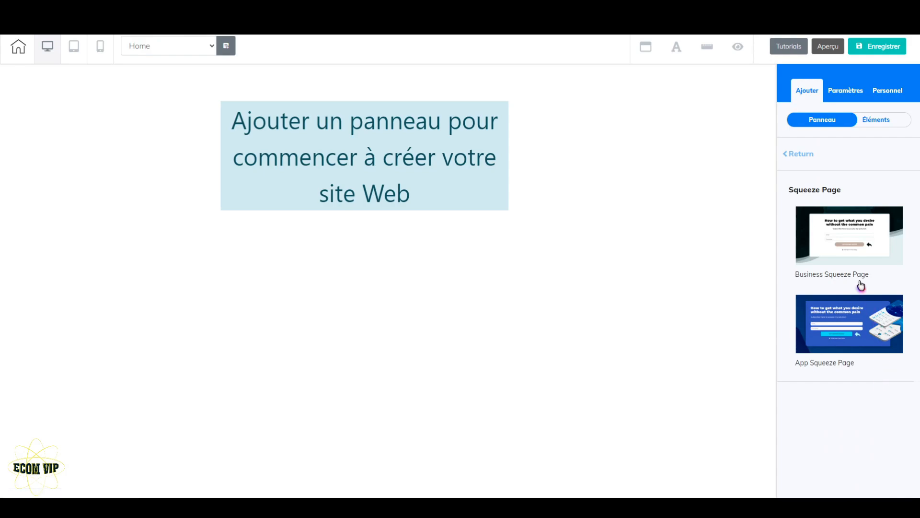
pyautogui.click(850, 235)
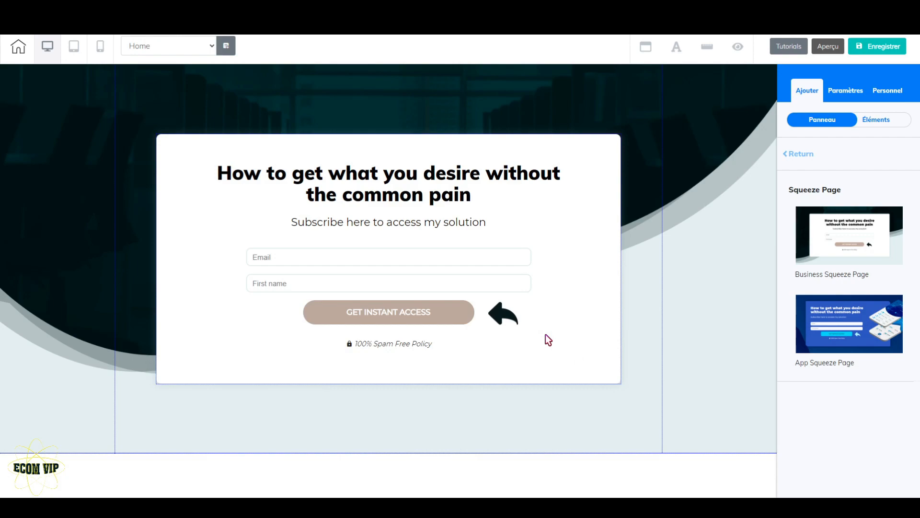
pyautogui.click(475, 198)
pyautogui.click(476, 196)
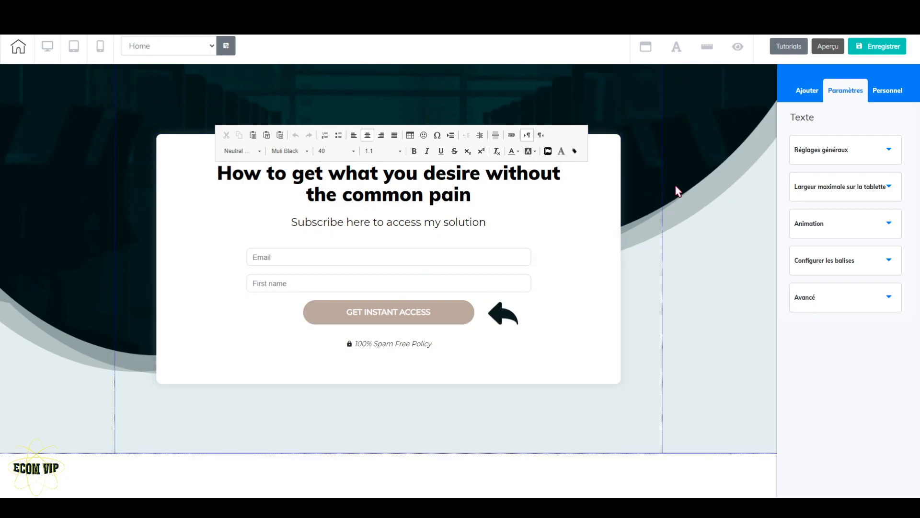
pyautogui.click(704, 228)
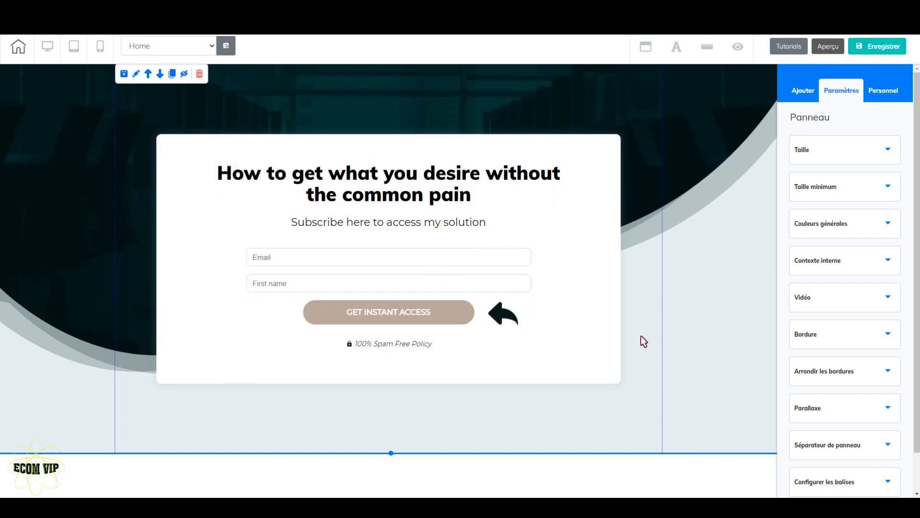
# Step: Create a mailing list with the name and description Ecom VIP plus the contact's e-mail, and connect the opt-in form to it
pyautogui.click(389, 294)
pyautogui.click(291, 238)
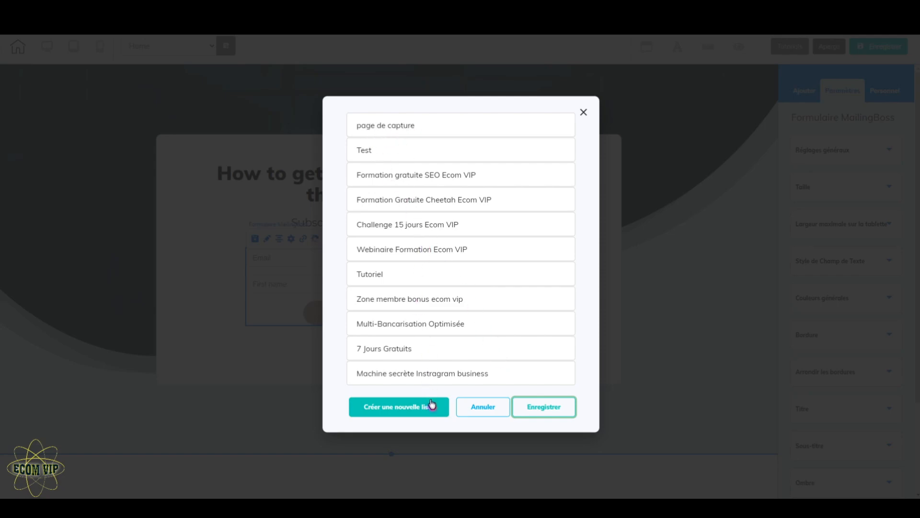
pyautogui.click(389, 410)
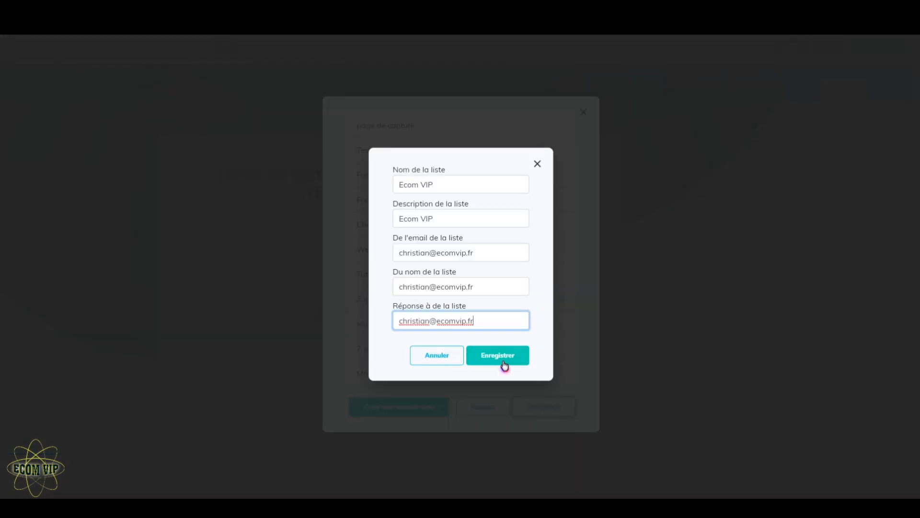
pyautogui.click(502, 361)
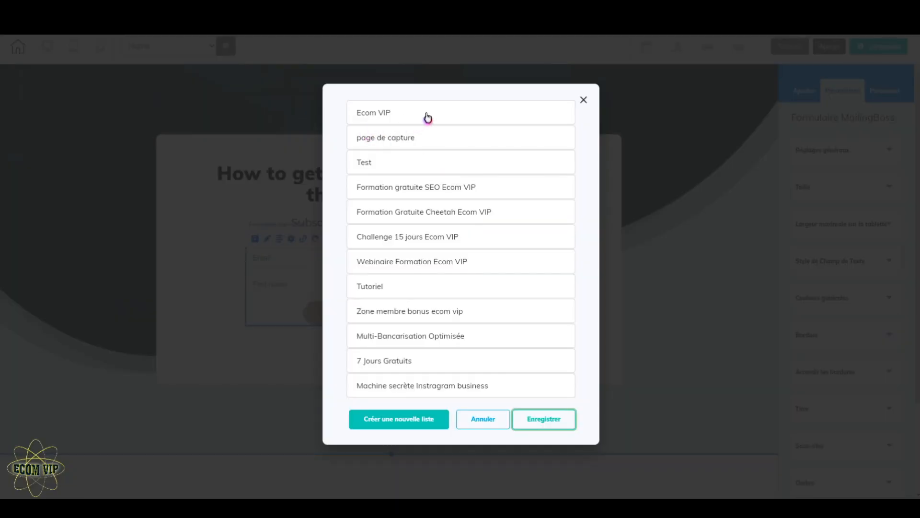
pyautogui.click(428, 115)
pyautogui.click(551, 418)
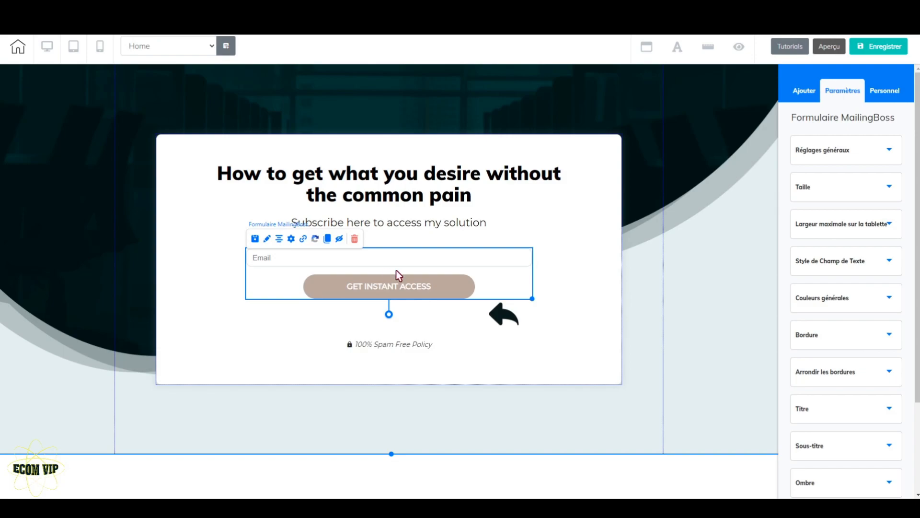
# Step: Save the capture page, publish the site and dismiss the publication confirmation
pyautogui.click(877, 43)
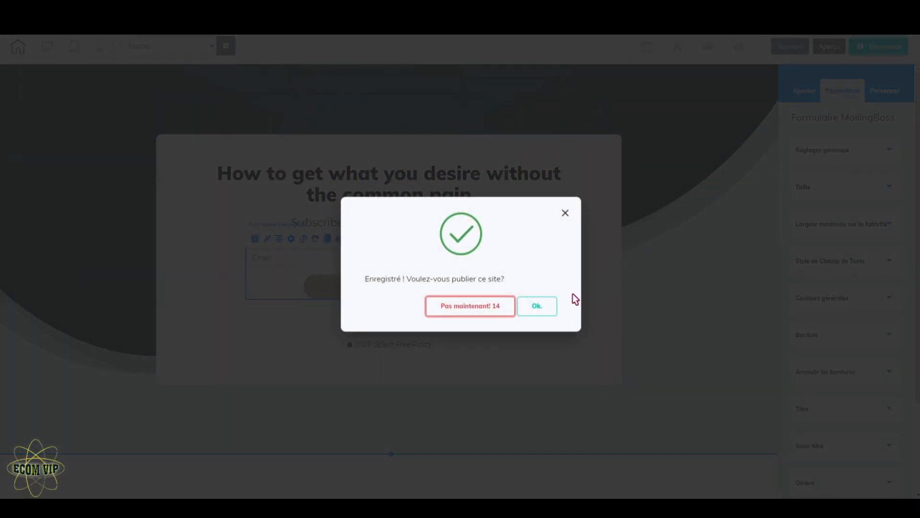
pyautogui.click(552, 308)
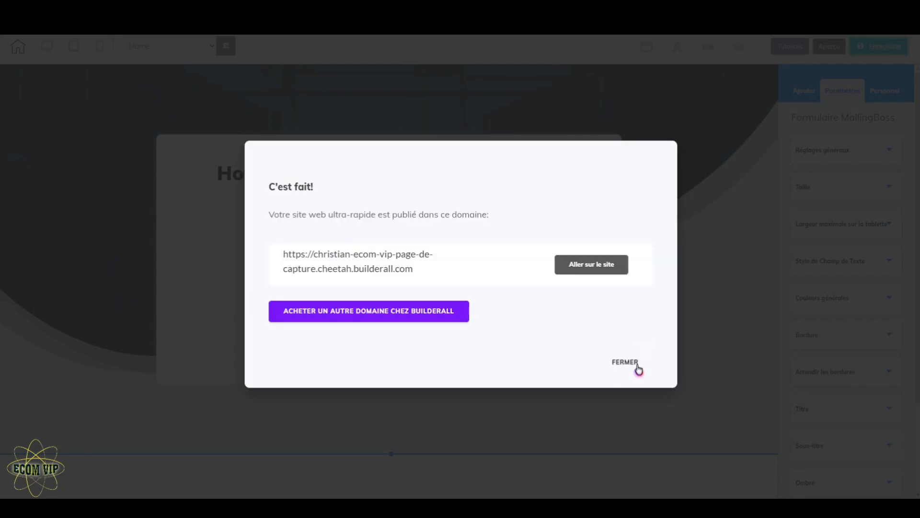
pyautogui.click(624, 362)
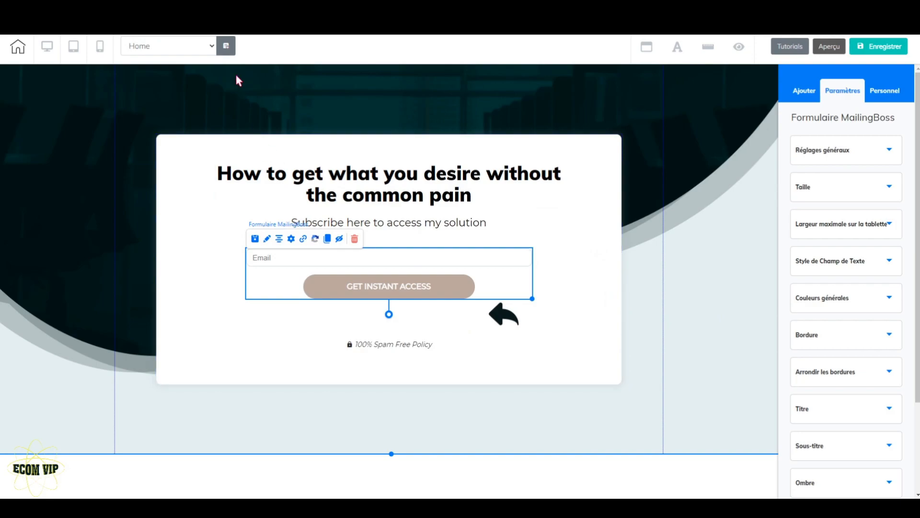
# Step: Add a new page to the site with Merci as its name, title and description
pyautogui.click(225, 46)
pyautogui.click(319, 196)
pyautogui.write('Merc')
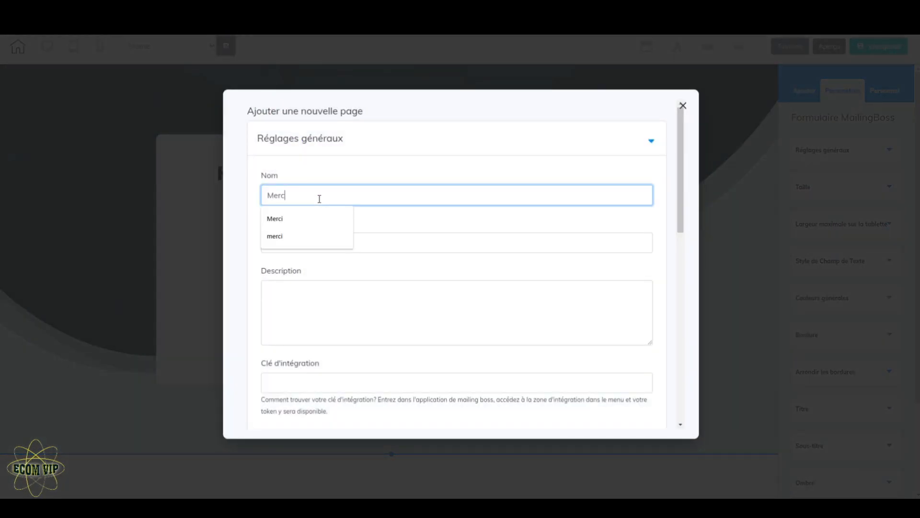
pyautogui.write('i')
pyautogui.moveTo(300, 194); pyautogui.dragTo(268, 193)
pyautogui.hotkey('ctrl', 'c')
pyautogui.click(376, 242)
pyautogui.hotkey('ctrl', 'v')
pyautogui.click(380, 290)
pyautogui.hotkey('ctrl', 'v')
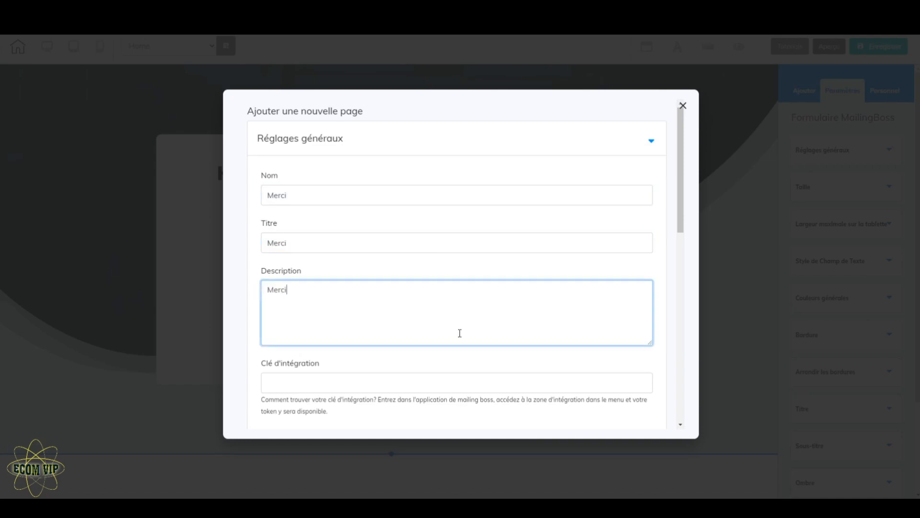
pyautogui.scroll(-5, 605, 324)
pyautogui.scroll(-10, 605, 324)
pyautogui.click(643, 420)
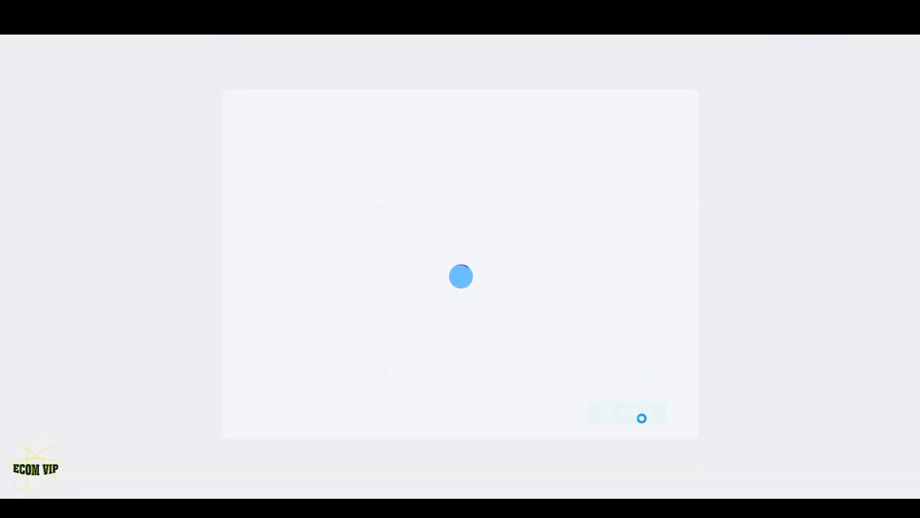
pyautogui.click(502, 86)
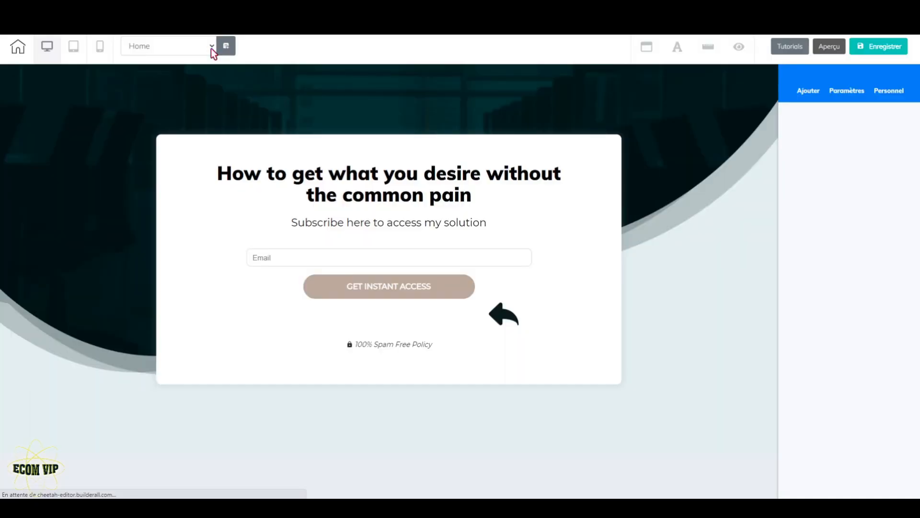
# Step: Switch to editing the Merci page, saving the Home page's changes on leaving
pyautogui.click(212, 48)
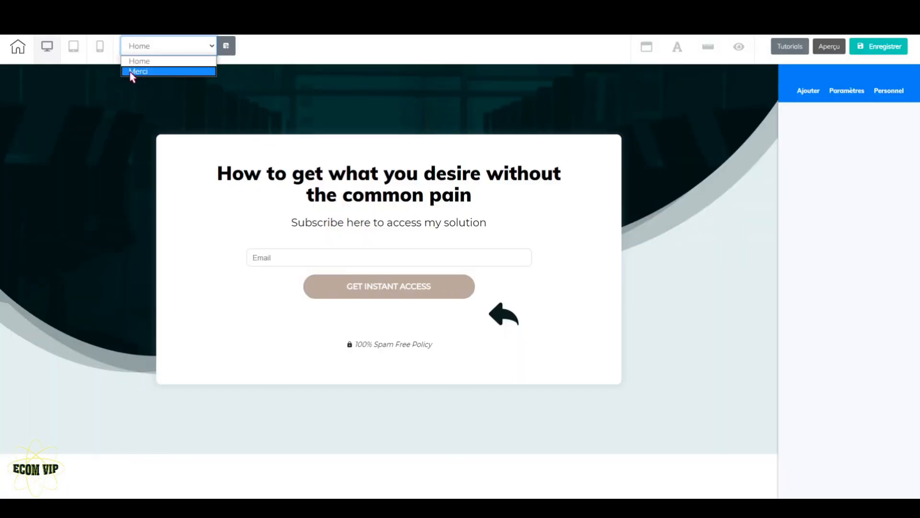
pyautogui.click(156, 75)
pyautogui.click(503, 289)
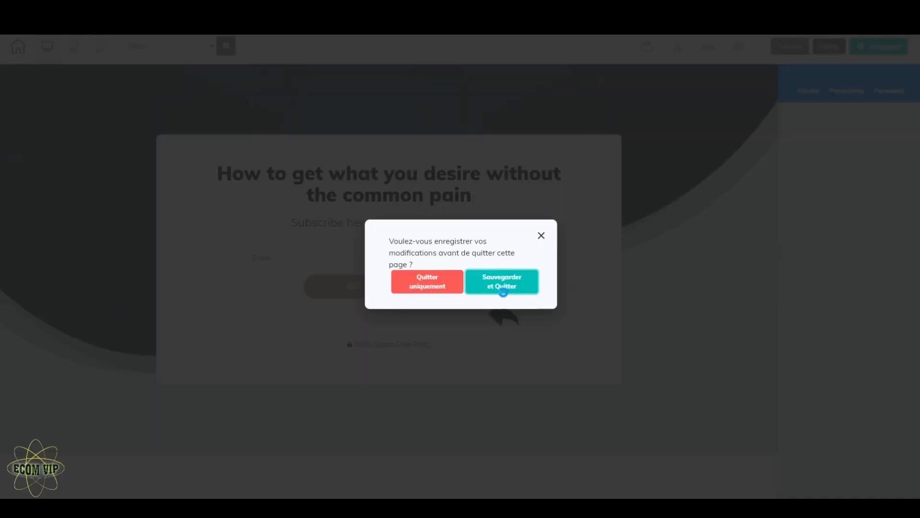
pyautogui.click(503, 291)
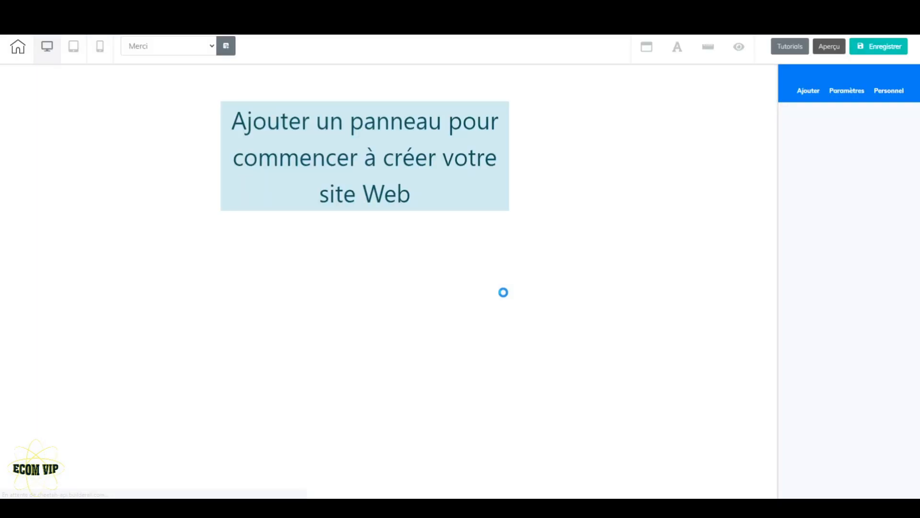
# Step: Add the Business Thank You Page panel from the Thank You Page category to the Merci page
pyautogui.click(806, 98)
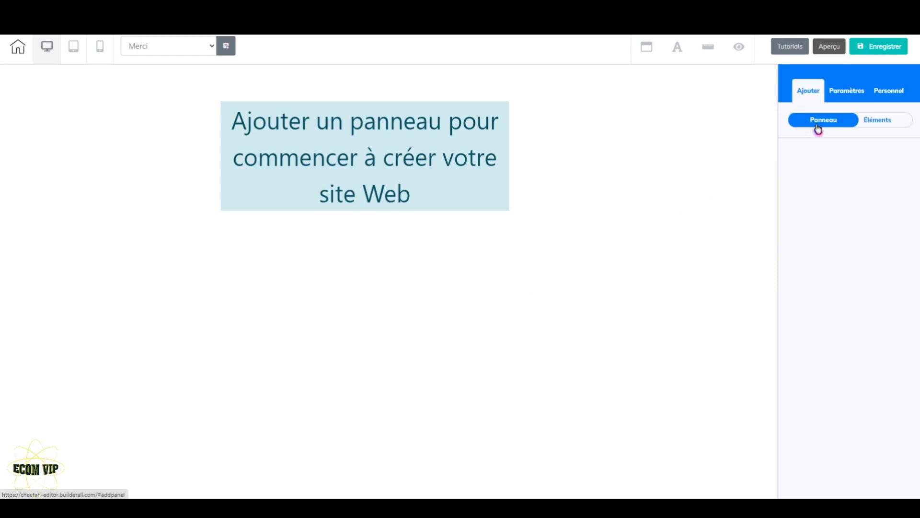
pyautogui.click(818, 129)
pyautogui.scroll(-7, 850, 300)
pyautogui.scroll(5, 844, 267)
pyautogui.scroll(-10, 846, 297)
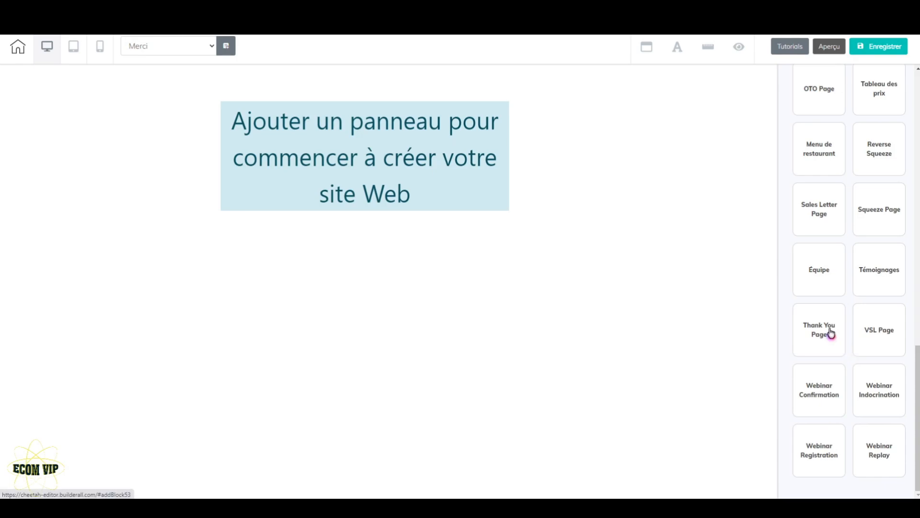
pyautogui.click(832, 334)
pyautogui.click(884, 237)
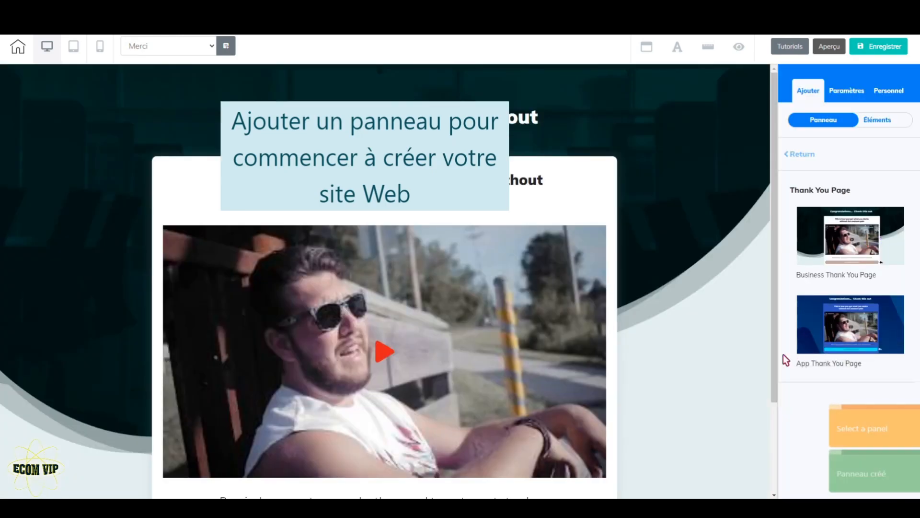
pyautogui.scroll(-2, 666, 287)
pyautogui.scroll(2, 666, 289)
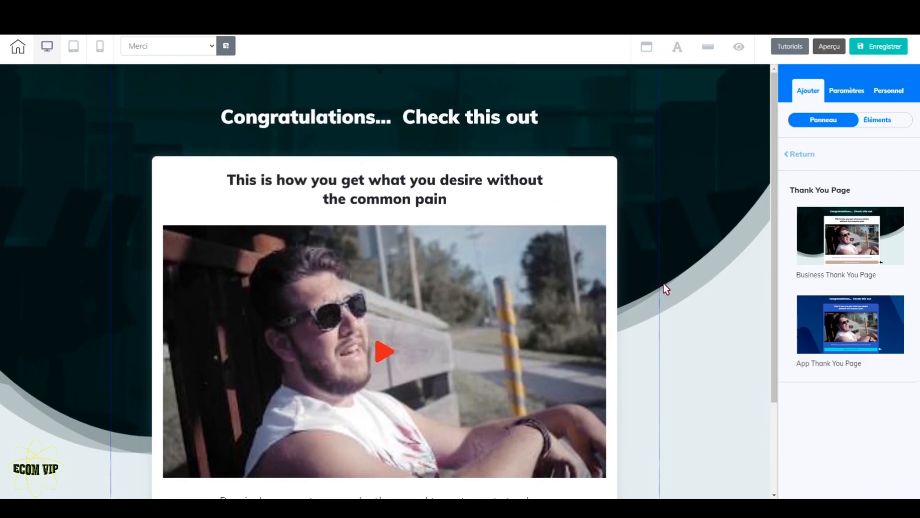
# Step: Change the text colour of the "Congratulations... Check this out" headline to red
pyautogui.click(526, 126)
pyautogui.click(527, 122)
pyautogui.moveTo(527, 122); pyautogui.dragTo(219, 117)
pyautogui.click(487, 94)
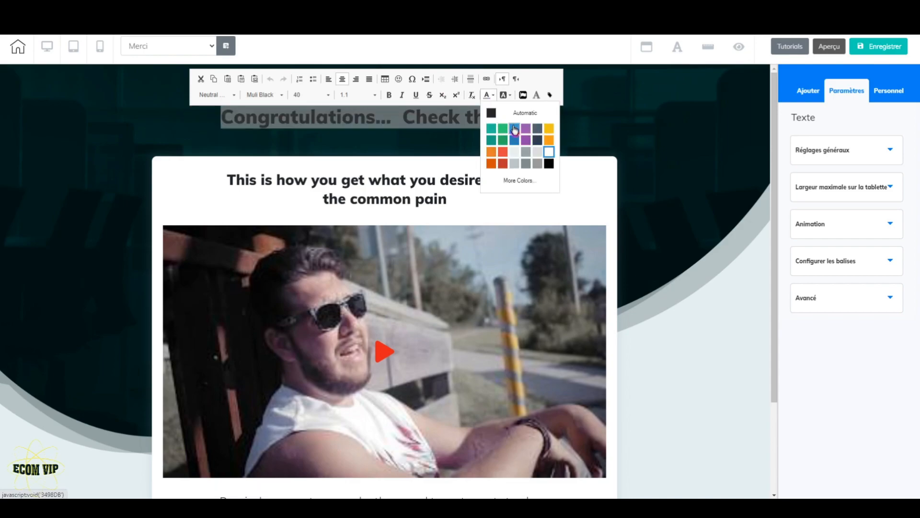
pyautogui.click(514, 152)
pyautogui.click(682, 240)
# Step: Review the thank-you page down to its next-step button and save it without publishing
pyautogui.scroll(-3, 525, 400)
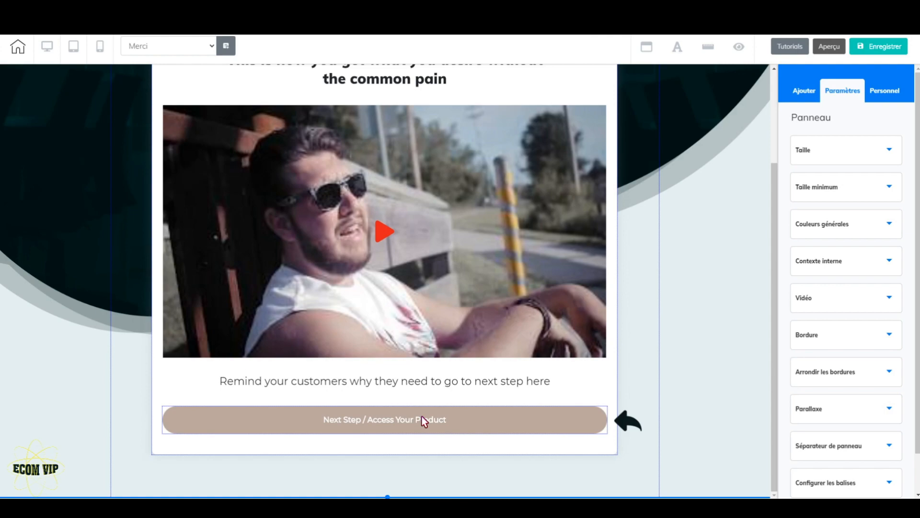
pyautogui.scroll(3, 429, 412)
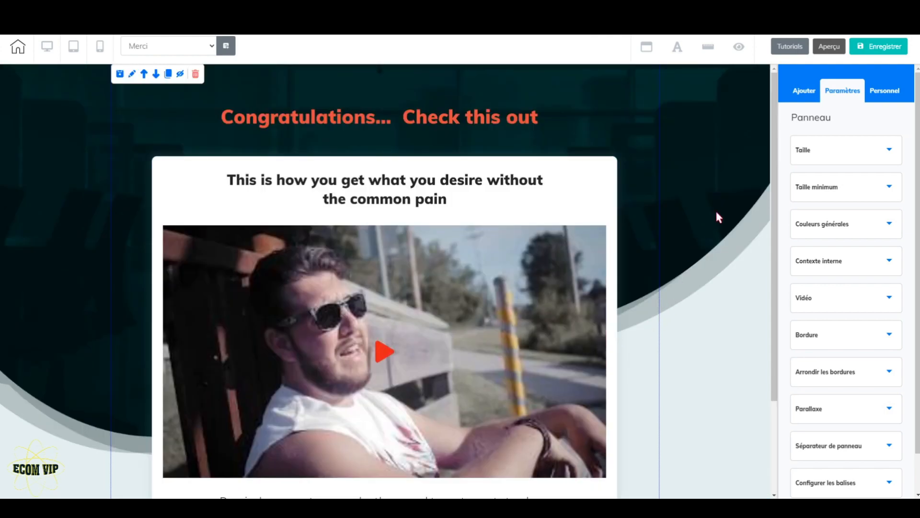
pyautogui.click(865, 46)
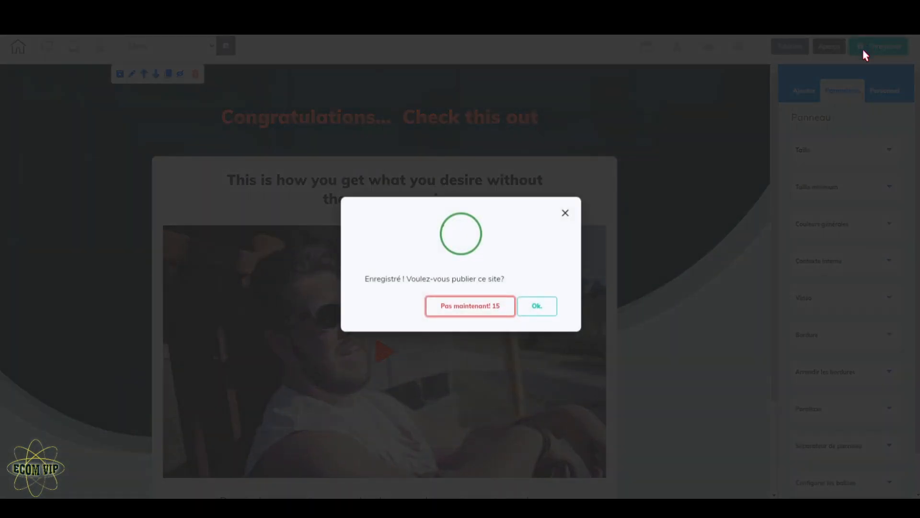
pyautogui.click(478, 310)
# Step: Return to the Home page without saving again and link the opt-in form's "Abonnez-vous en attente" action to the Merci page
pyautogui.click(210, 46)
pyautogui.click(189, 62)
pyautogui.click(442, 294)
pyautogui.click(422, 283)
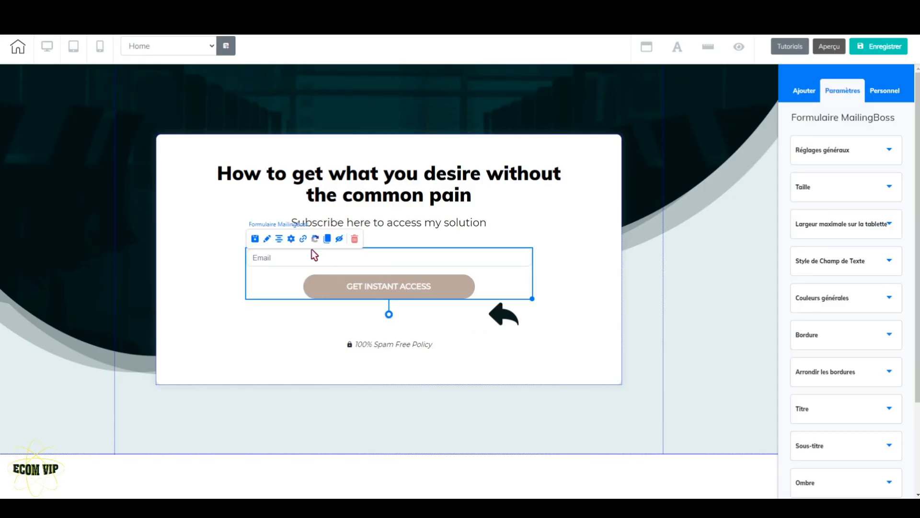
pyautogui.click(304, 239)
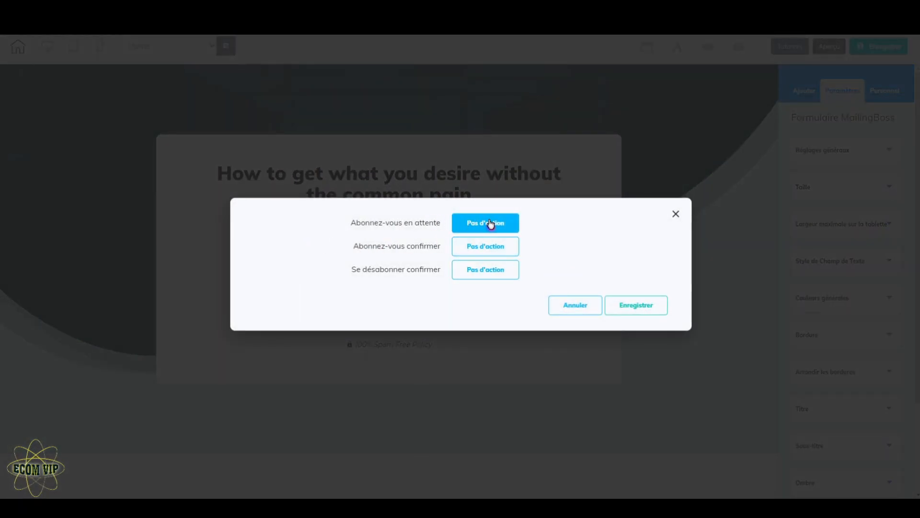
pyautogui.click(490, 223)
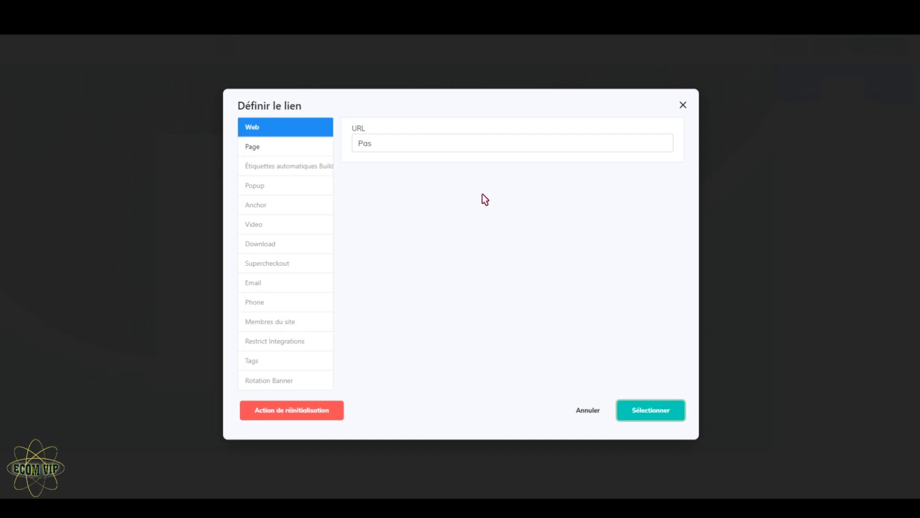
pyautogui.click(259, 147)
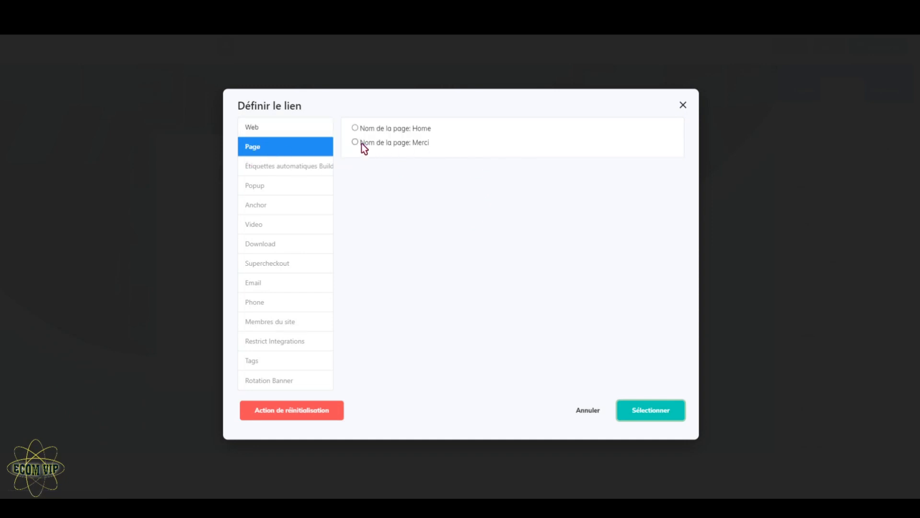
pyautogui.click(658, 409)
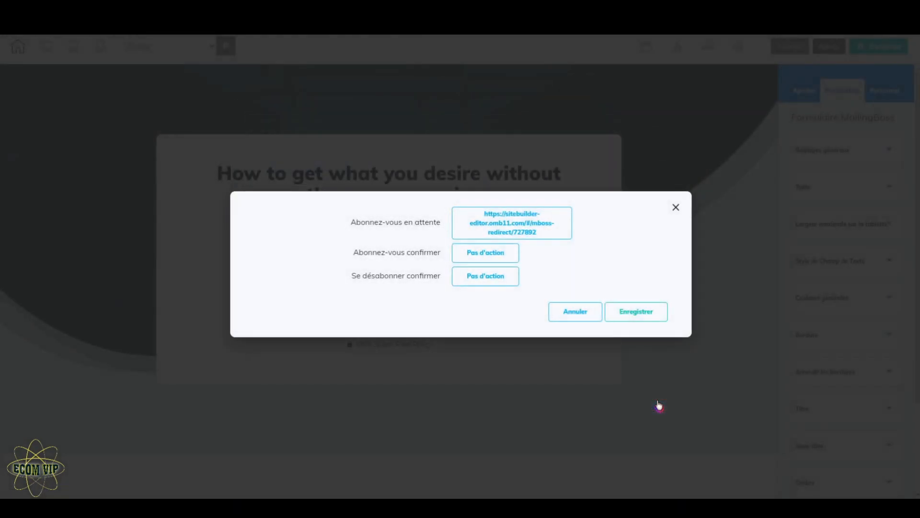
# Step: Link the form's "Se désabonner confirmer" action to the Merci page and save the form's link settings
pyautogui.click(461, 276)
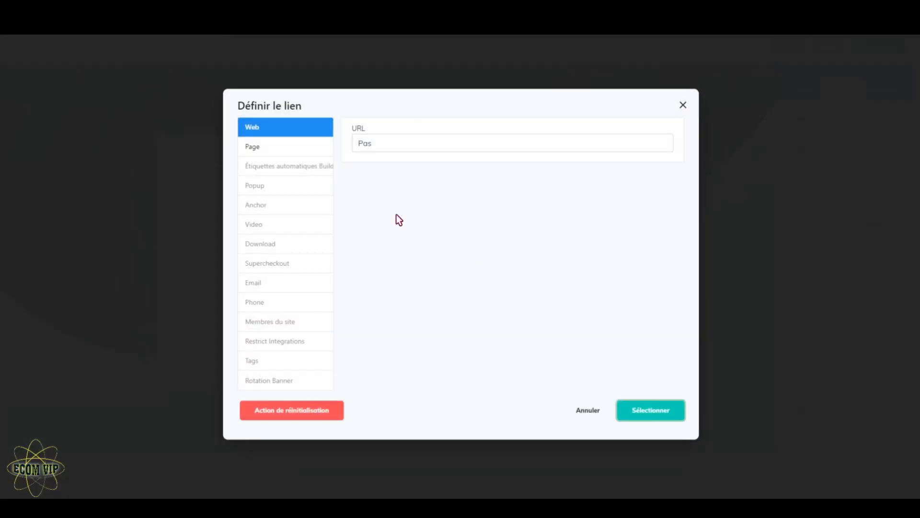
pyautogui.click(294, 151)
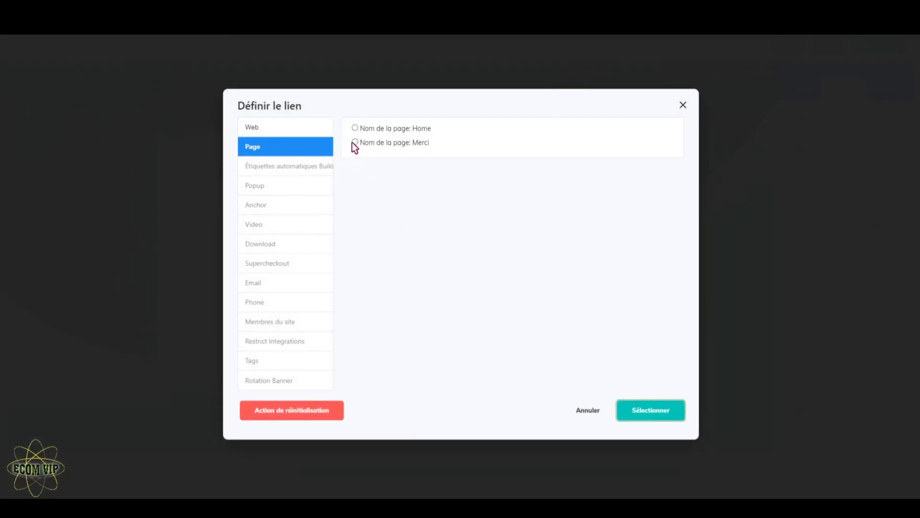
pyautogui.click(667, 415)
pyautogui.click(657, 321)
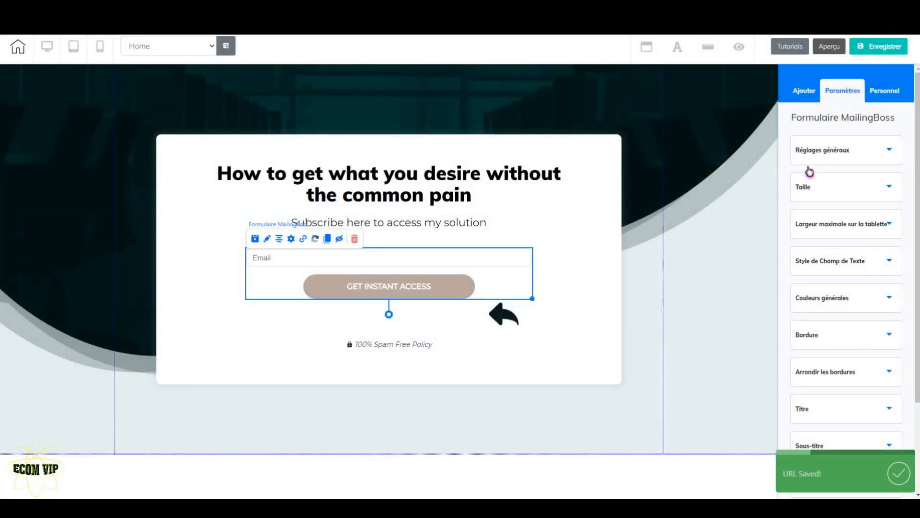
# Step: Save the Home page, publish the site again and open the published site
pyautogui.click(888, 46)
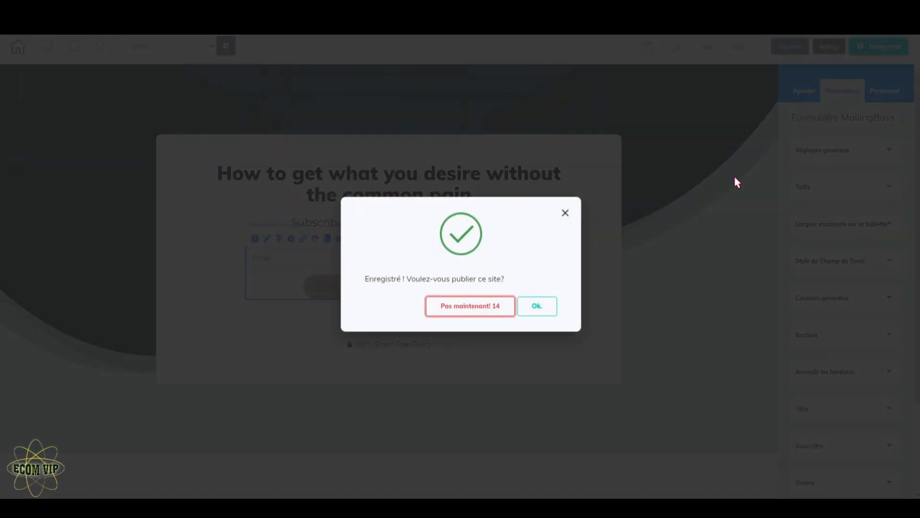
pyautogui.click(549, 309)
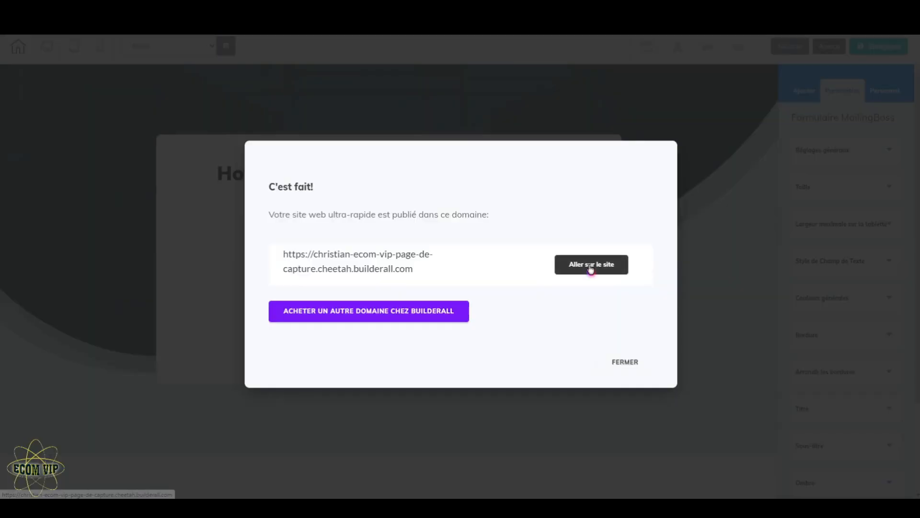
pyautogui.click(591, 266)
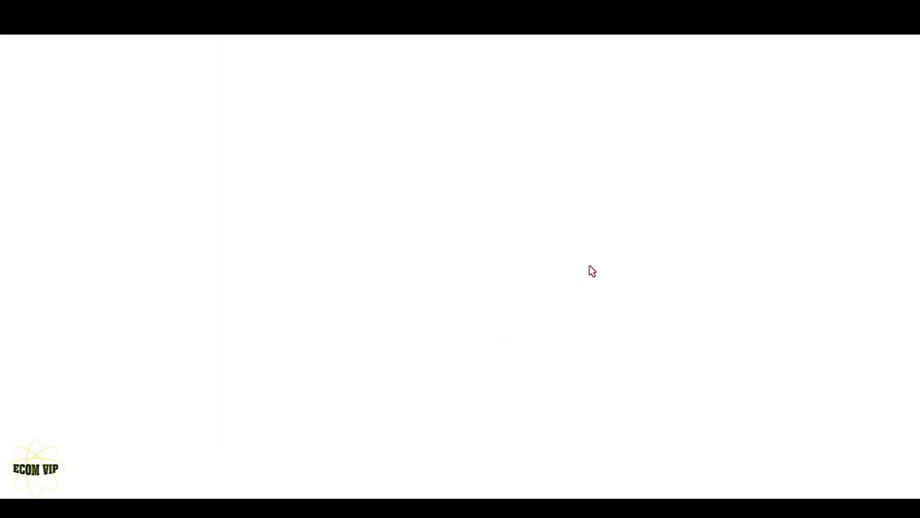